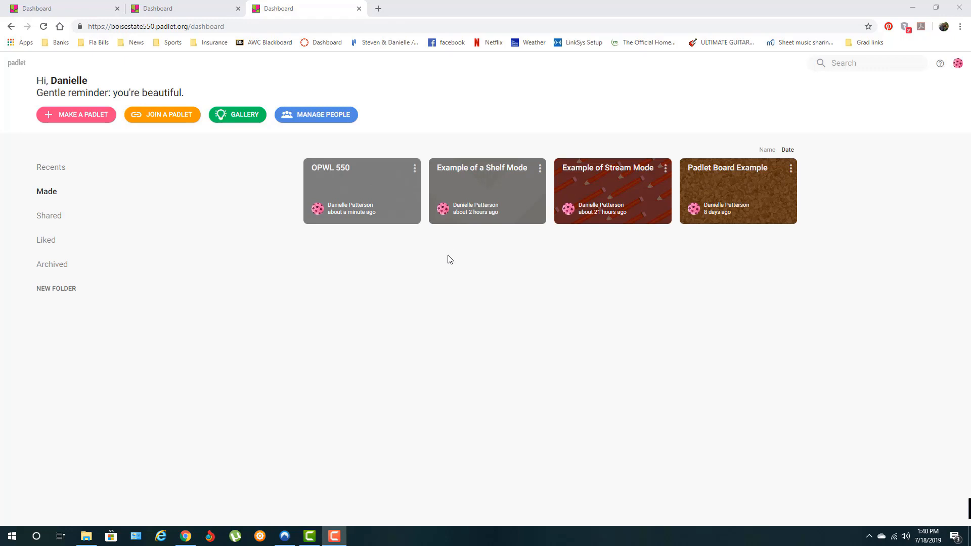
Open Padlet's help menu with News, Knowledge base, Video tutorials and Premium plans.
{"action": "left_click", "coordinate": [940, 64]}
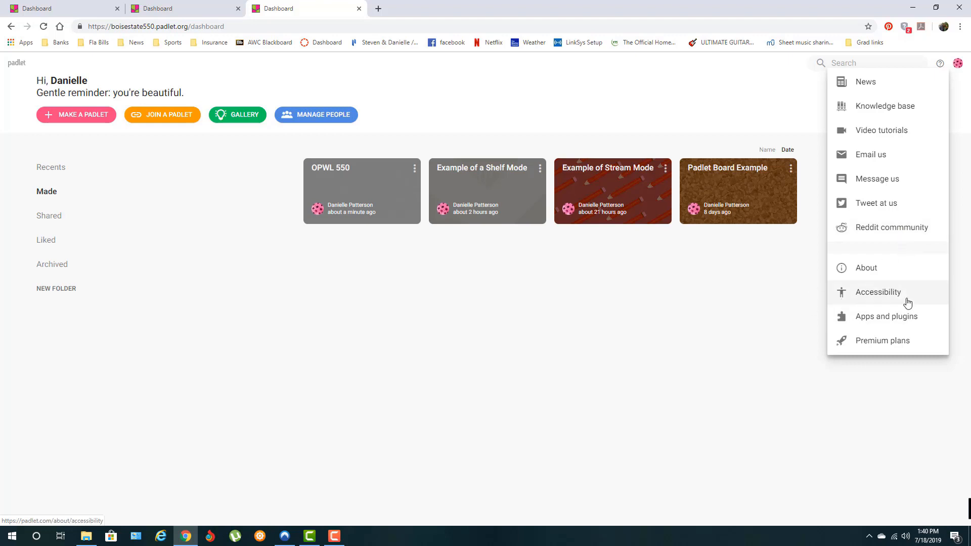
{"action": "left_click", "coordinate": [940, 64]}
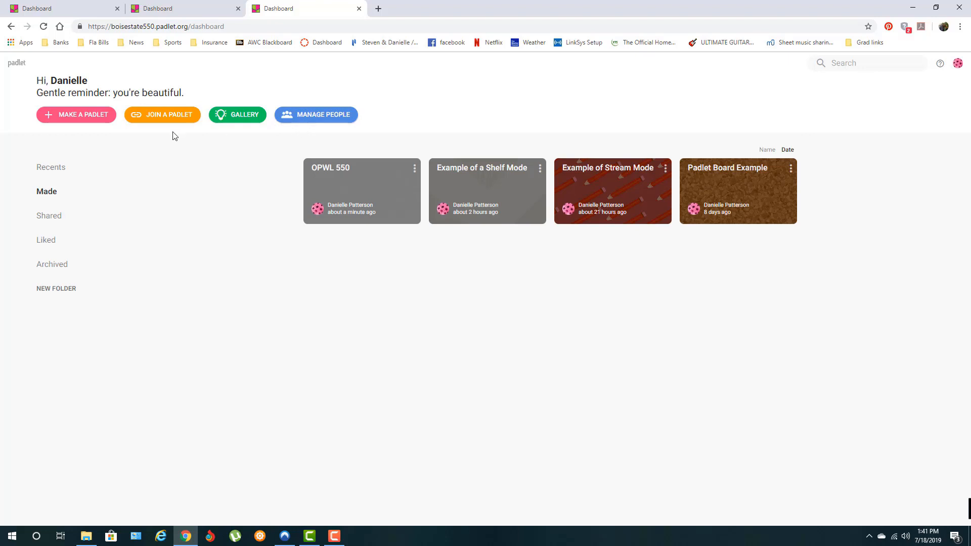
Browse the blank layouts and templates for a new padlet, previewing the Backchannel layout.
{"action": "left_click", "coordinate": [72, 120]}
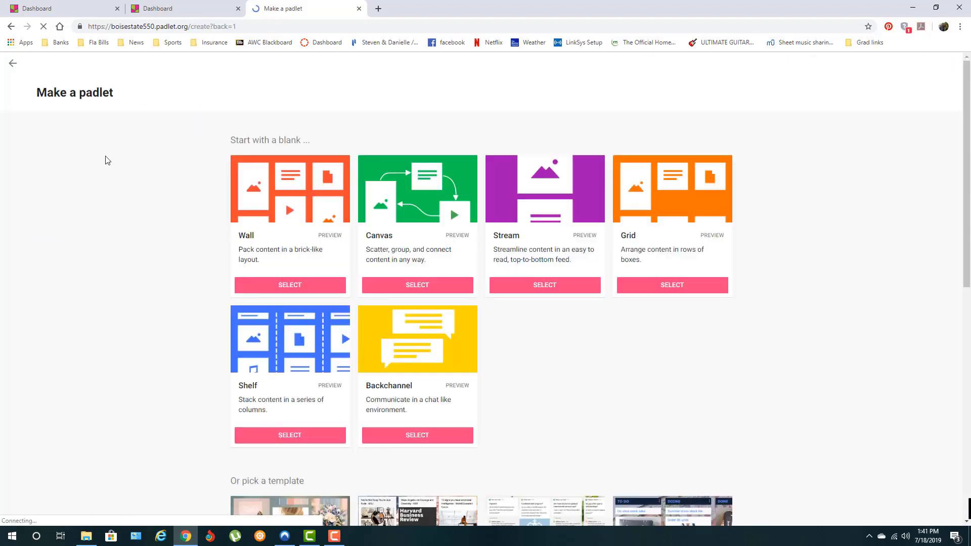
{"action": "scroll", "coordinate": [548, 248], "scroll_direction": "down", "scroll_amount": 3}
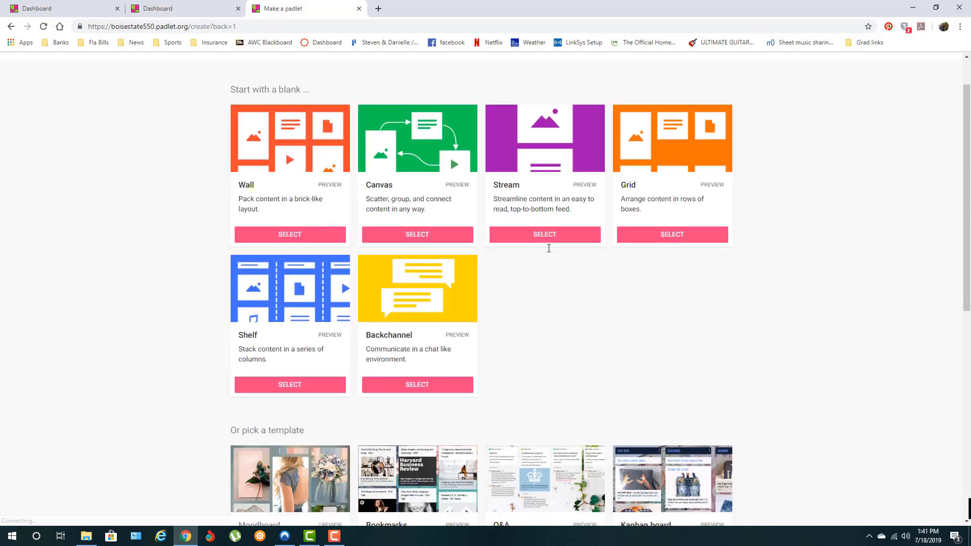
{"action": "scroll", "coordinate": [550, 252], "scroll_direction": "down", "scroll_amount": 3}
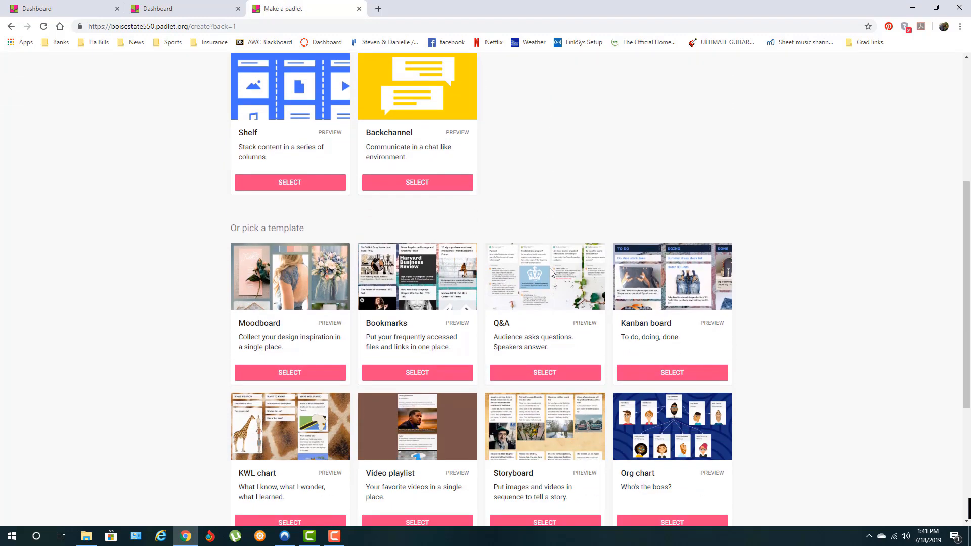
{"action": "scroll", "coordinate": [464, 325], "scroll_direction": "down", "scroll_amount": 2}
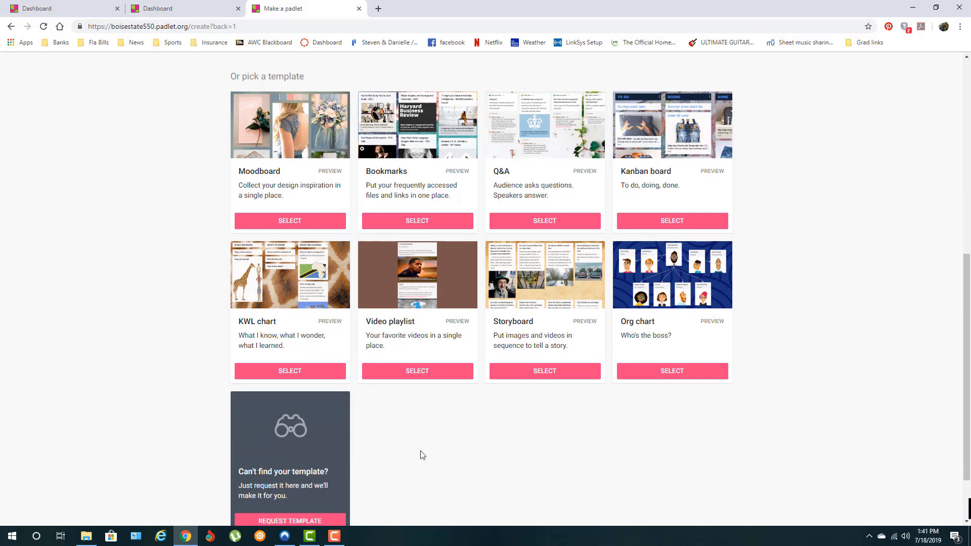
{"action": "scroll", "coordinate": [422, 455], "scroll_direction": "up", "scroll_amount": 7}
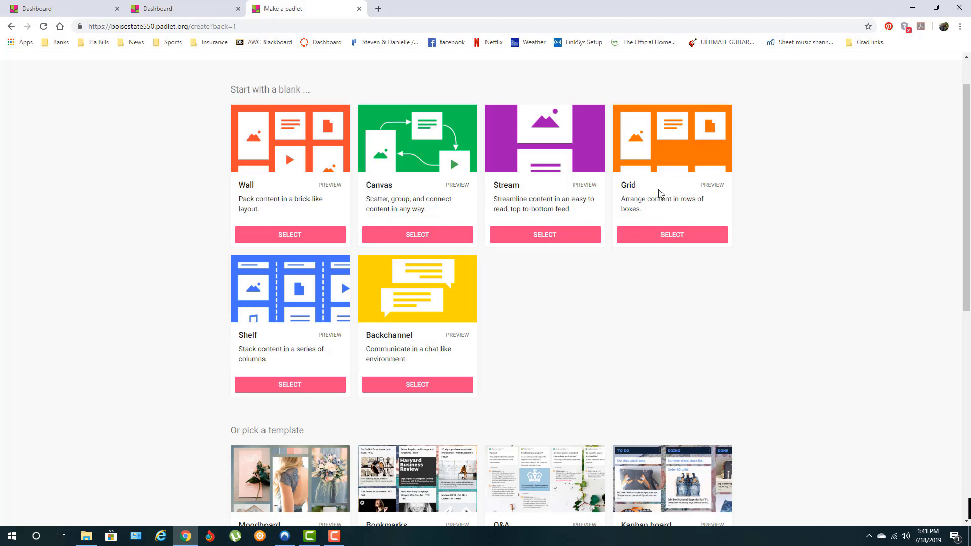
{"action": "left_click", "coordinate": [458, 336]}
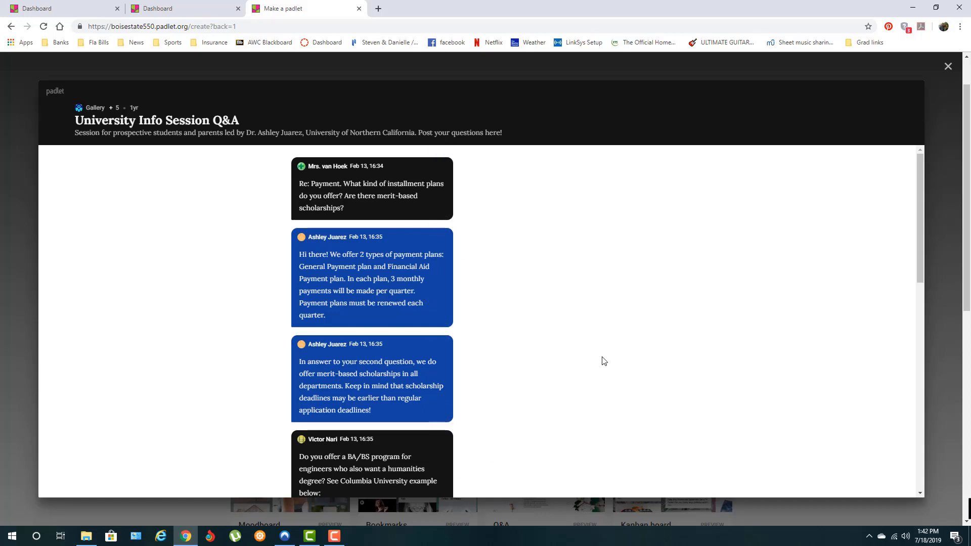
{"action": "left_click", "coordinate": [947, 67]}
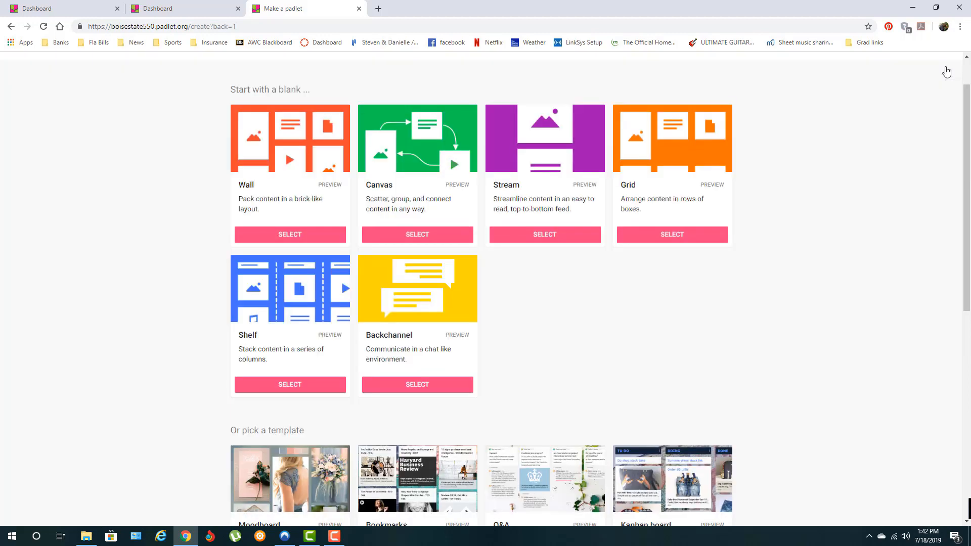
Create a Wall padlet titled 'OPWL 550 Example padlet' with description 'how to create a padlet'.
{"action": "left_click", "coordinate": [285, 237]}
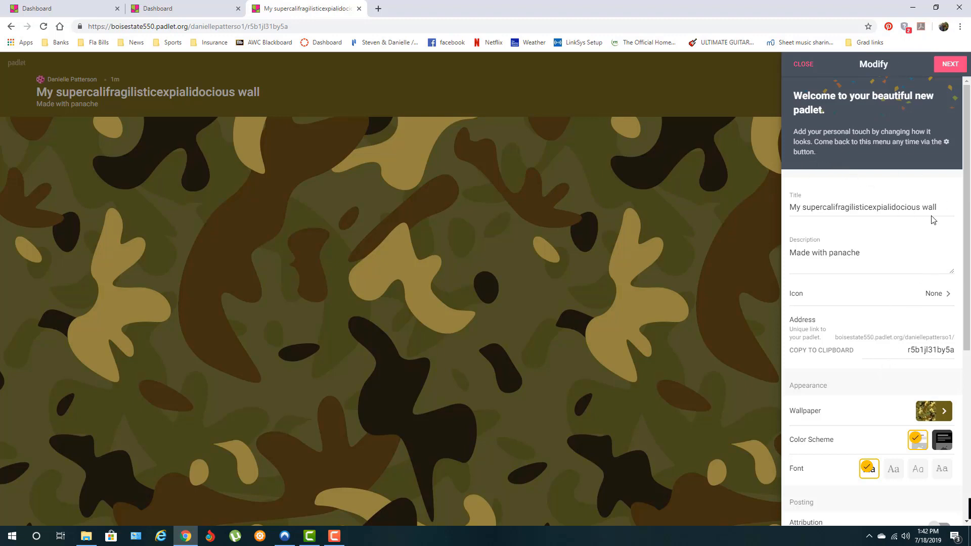
{"action": "left_click_drag", "start_coordinate": [939, 207], "coordinate": [724, 200]}
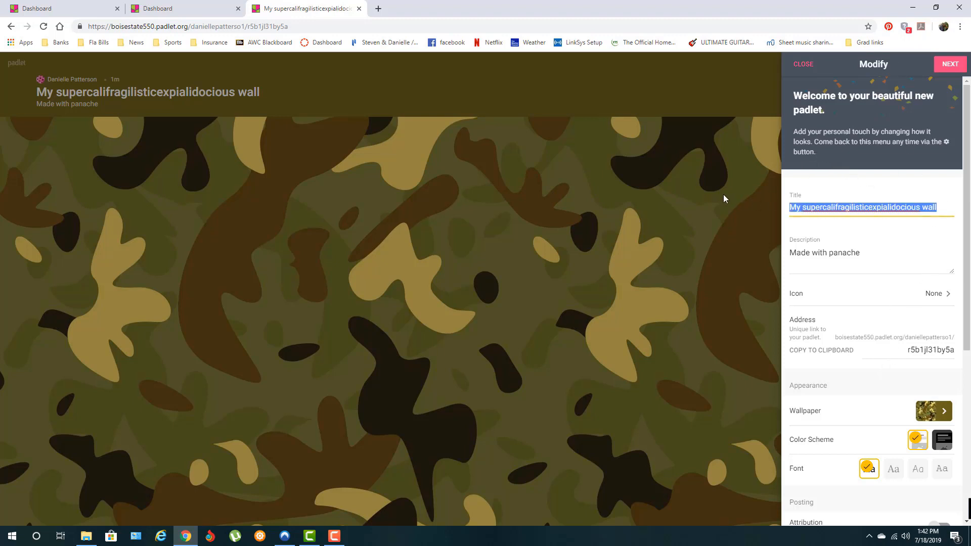
{"action": "type", "text": "OPWL 550 Examp"}
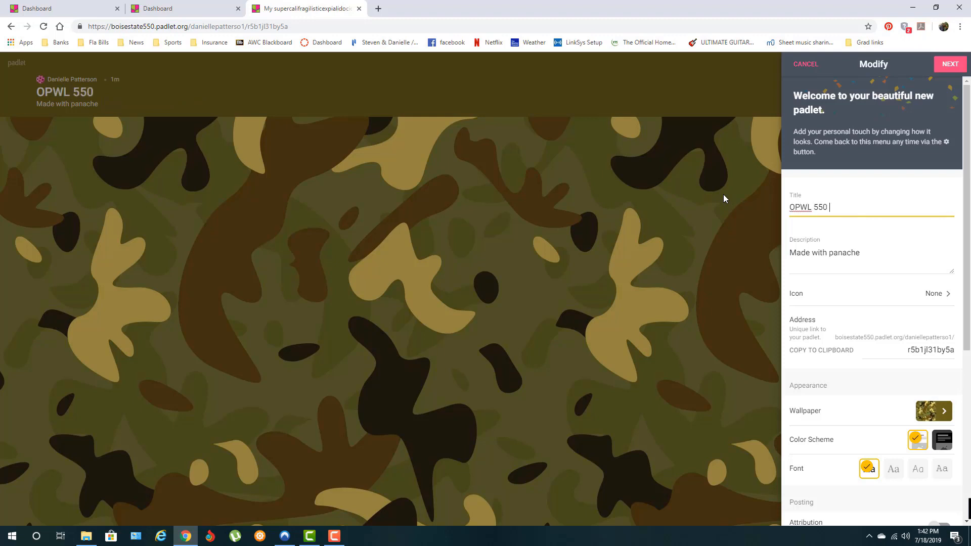
{"action": "type", "text": "le padlet"}
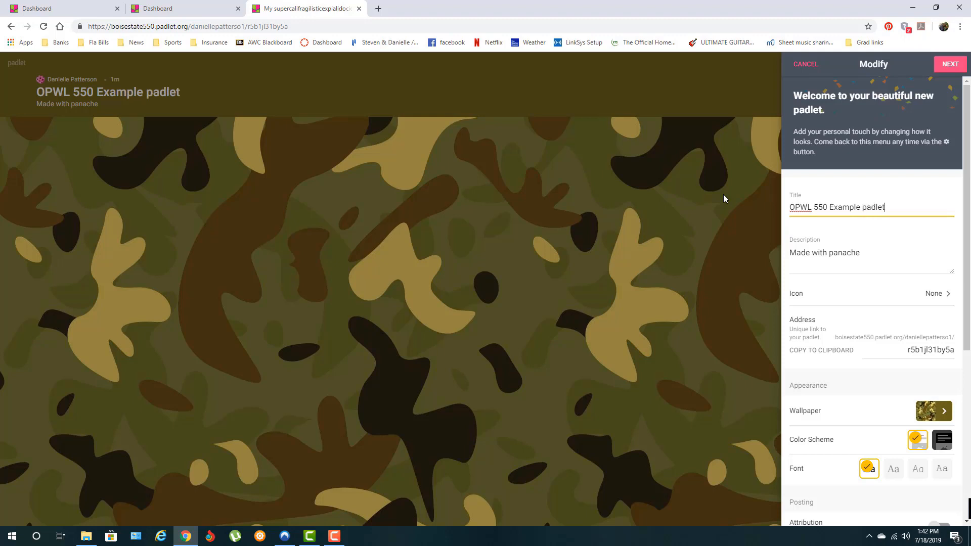
{"action": "key", "text": "Tab"}
{"action": "type", "text": "how"}
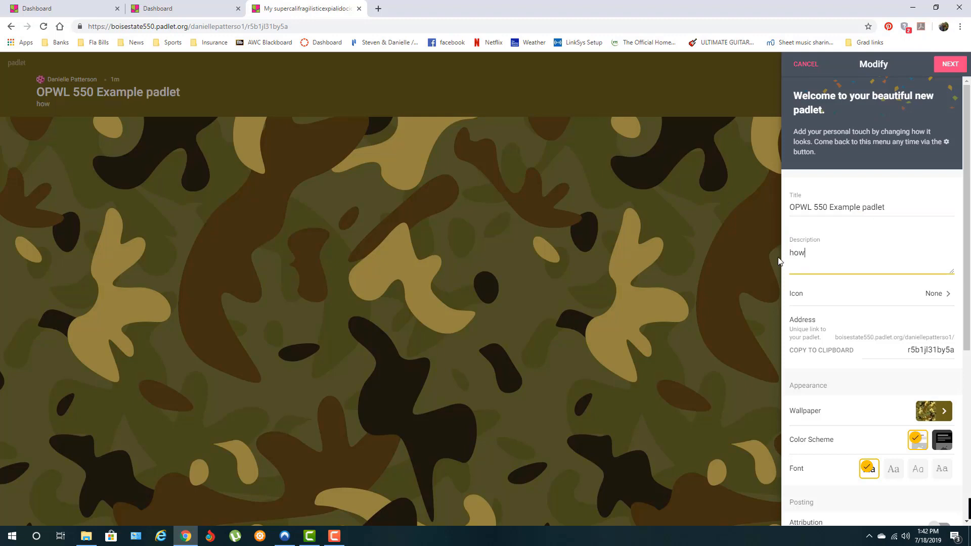
{"action": "type", "text": " to create a padlet"}
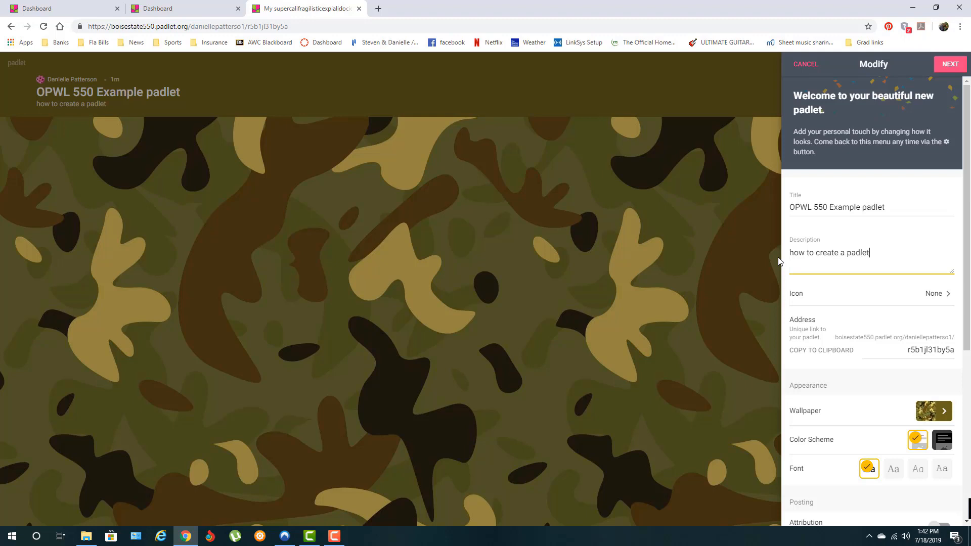
Set the padlet icon to the grinning emoji and its address ending to opwl55012.
{"action": "left_click", "coordinate": [830, 297]}
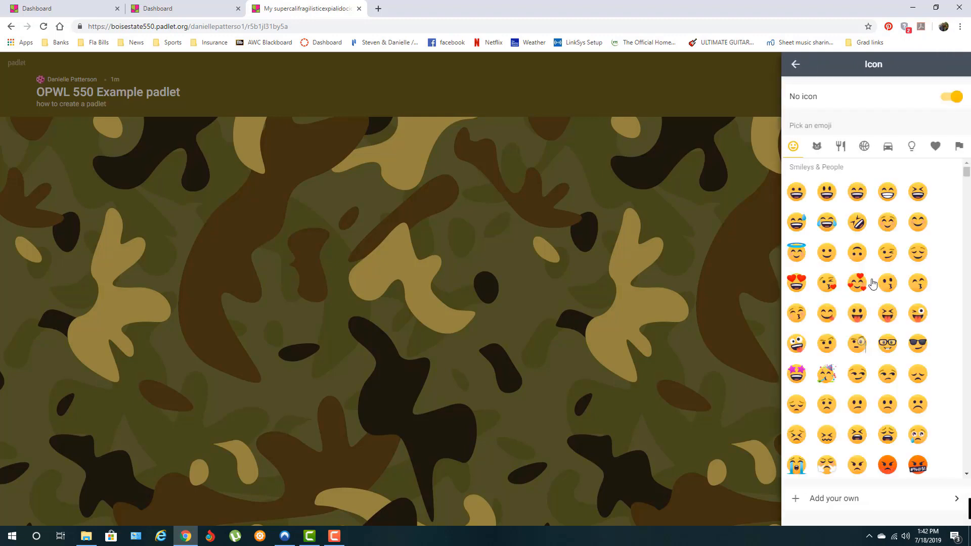
{"action": "left_click", "coordinate": [891, 195]}
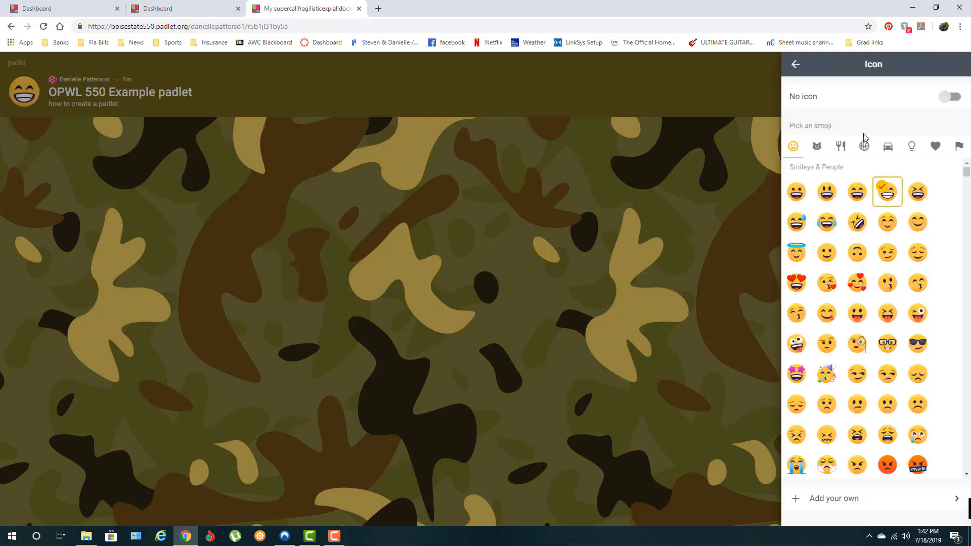
{"action": "left_click", "coordinate": [795, 64]}
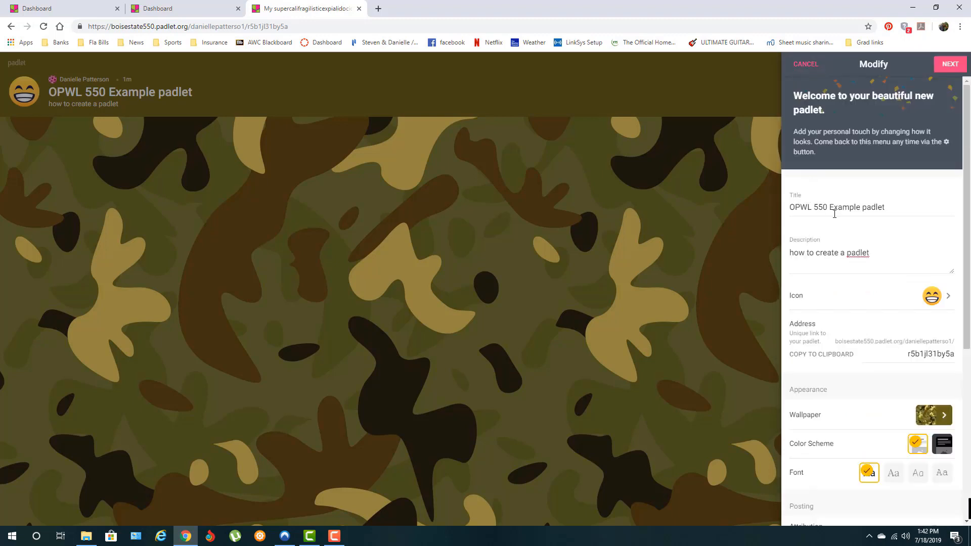
{"action": "scroll", "coordinate": [888, 300], "scroll_direction": "down", "scroll_amount": 2}
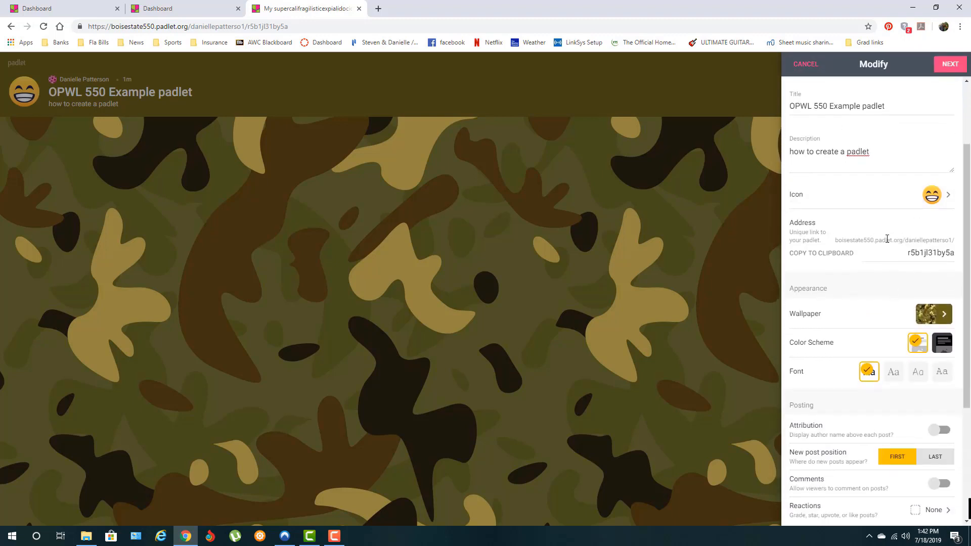
{"action": "left_click_drag", "start_coordinate": [904, 252], "coordinate": [957, 257]}
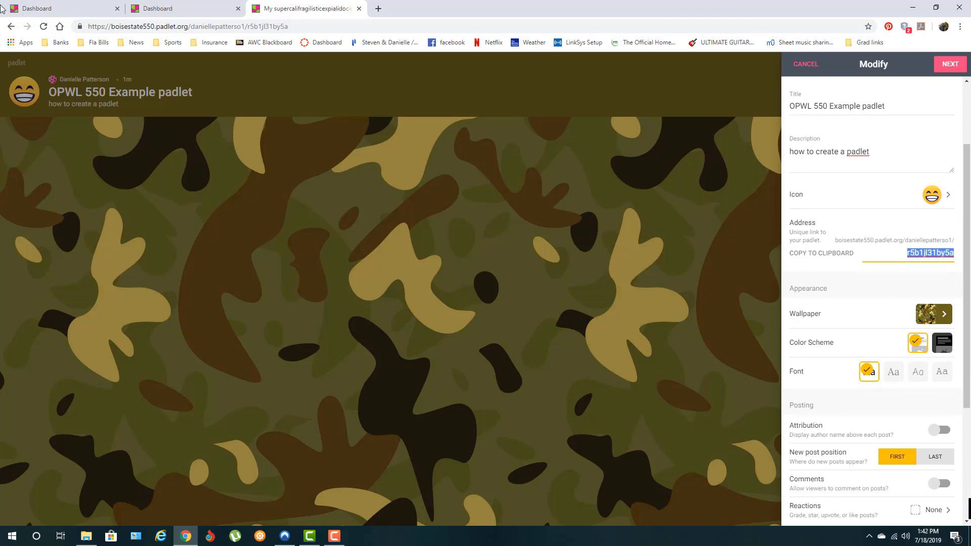
{"action": "type", "text": "op"}
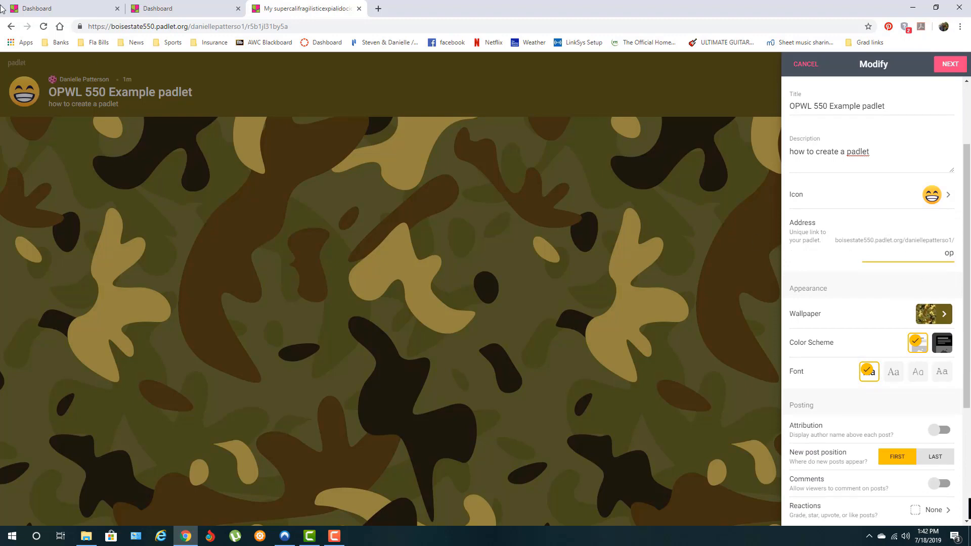
{"action": "type", "text": "wl55012"}
{"action": "scroll", "coordinate": [905, 316], "scroll_direction": "down", "scroll_amount": 2}
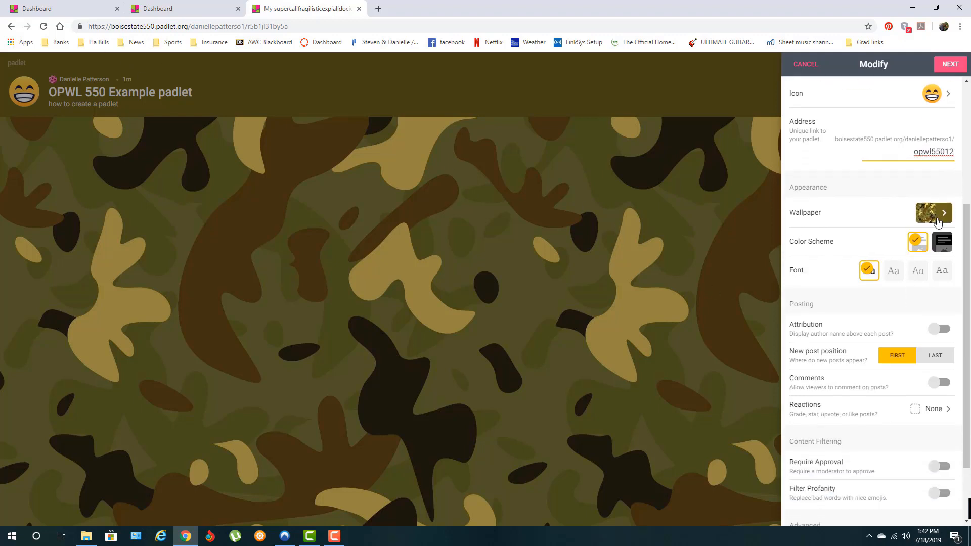
Replace the camouflage wallpaper with the dark Linen pattern.
{"action": "left_click", "coordinate": [936, 220]}
{"action": "scroll", "coordinate": [928, 222], "scroll_direction": "down", "scroll_amount": 8}
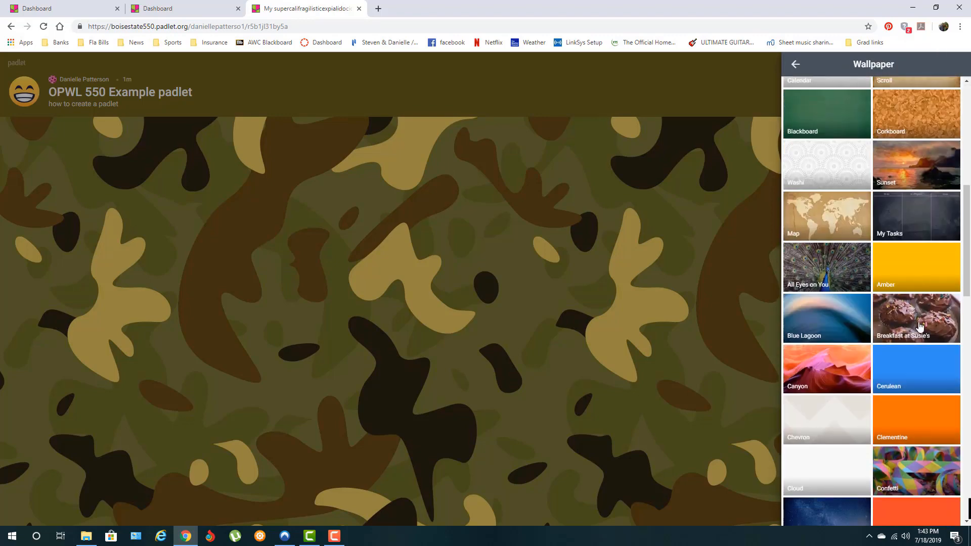
{"action": "scroll", "coordinate": [905, 468], "scroll_direction": "down", "scroll_amount": 5}
{"action": "scroll", "coordinate": [899, 477], "scroll_direction": "up", "scroll_amount": 8}
{"action": "scroll", "coordinate": [898, 481], "scroll_direction": "up", "scroll_amount": 6}
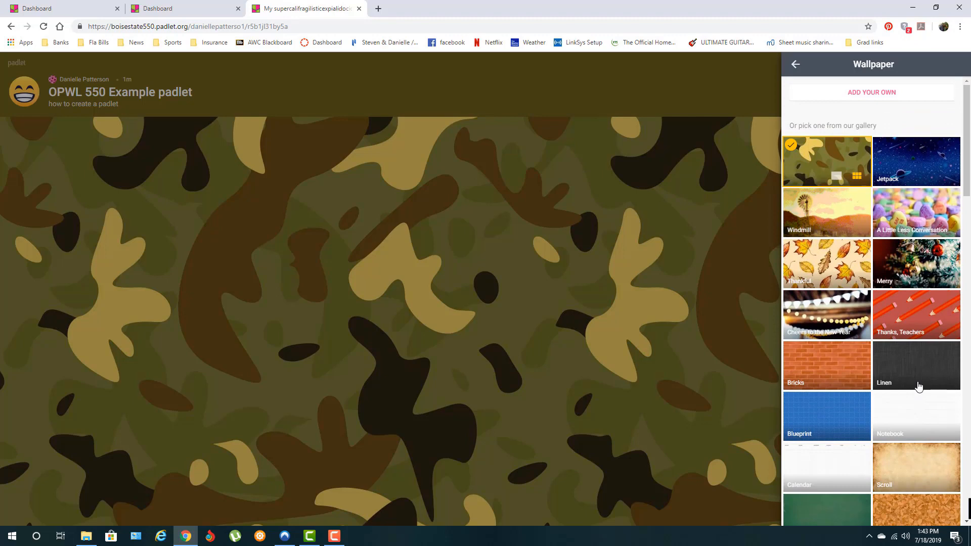
{"action": "left_click", "coordinate": [918, 385]}
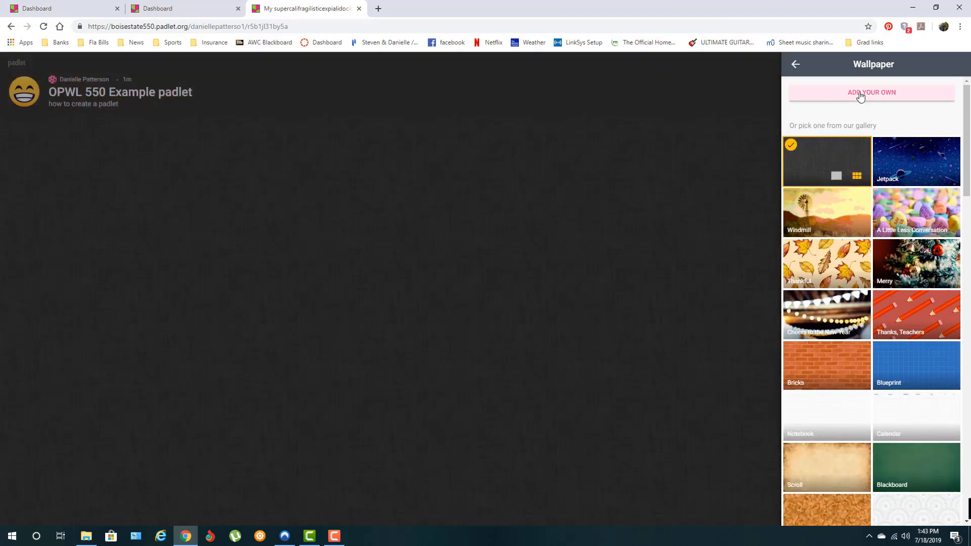
{"action": "left_click", "coordinate": [795, 64]}
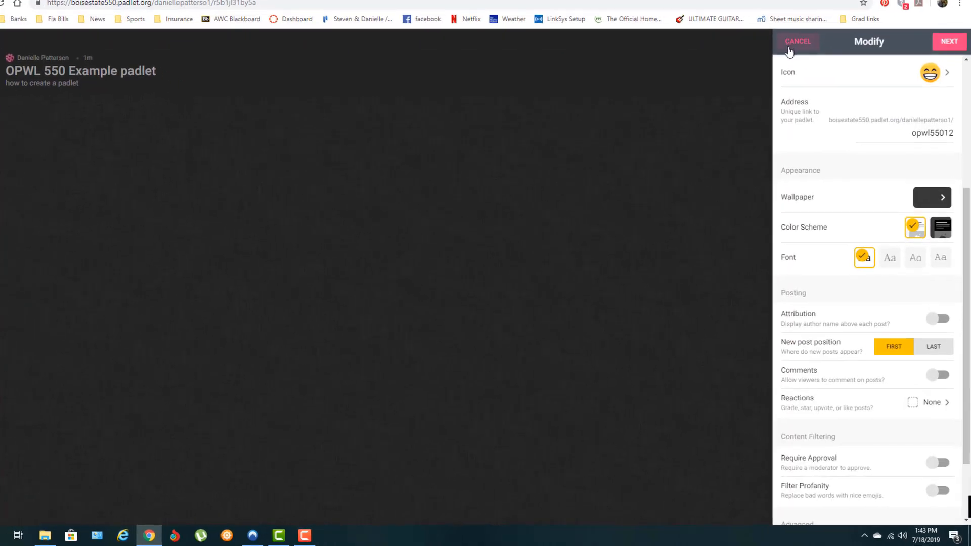
Show author names on posts, allow comments, and enable Like reactions.
{"action": "scroll", "coordinate": [811, 91], "scroll_direction": "down", "scroll_amount": 3}
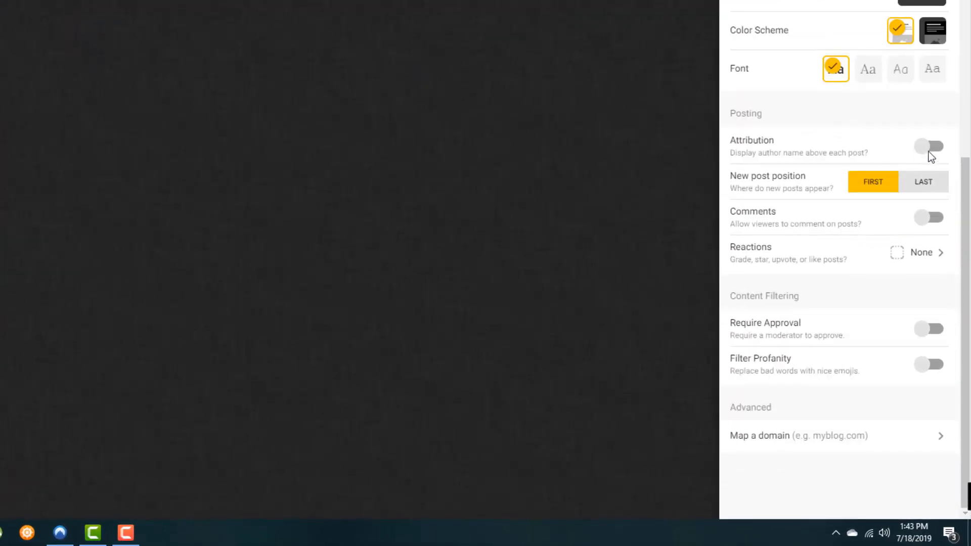
{"action": "left_click", "coordinate": [921, 150]}
{"action": "left_click", "coordinate": [922, 228]}
{"action": "left_click", "coordinate": [923, 253]}
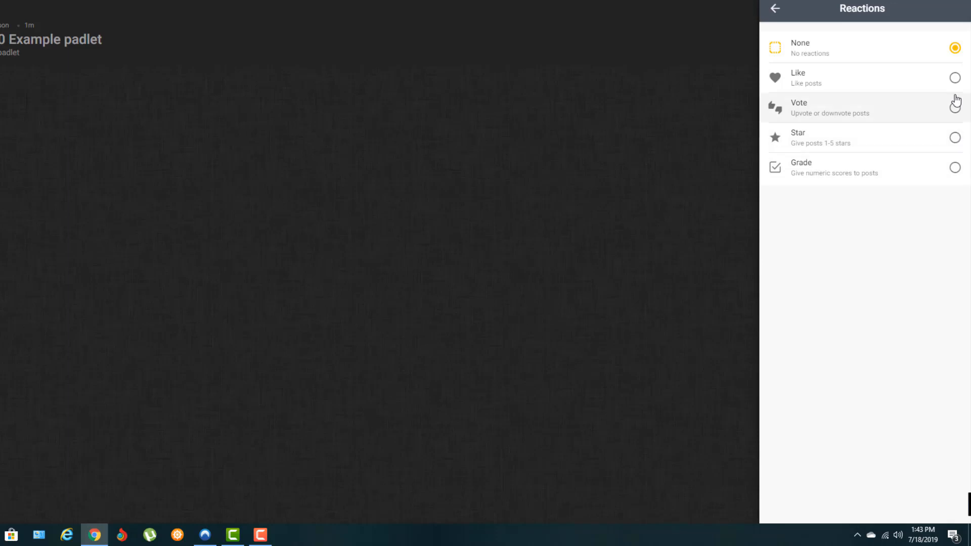
{"action": "left_click", "coordinate": [955, 78]}
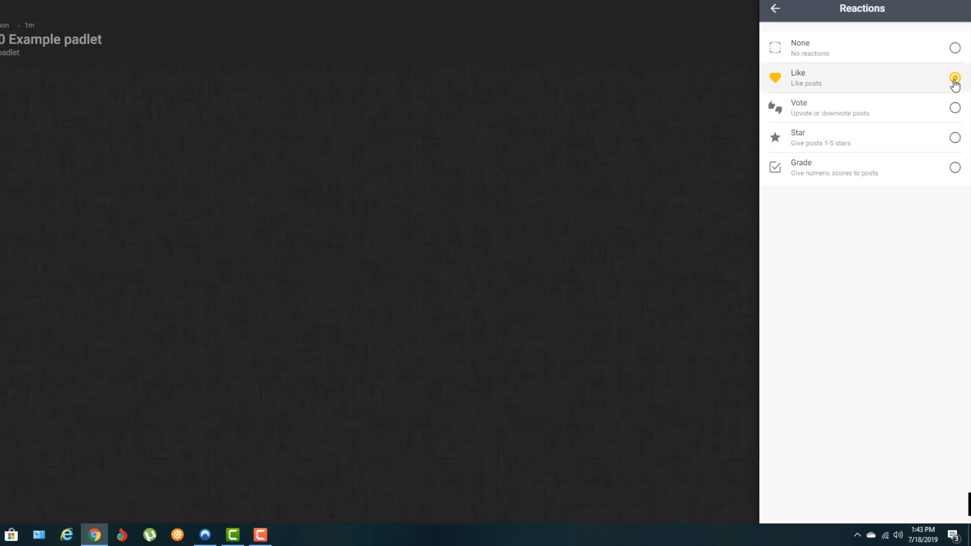
{"action": "left_click", "coordinate": [775, 8]}
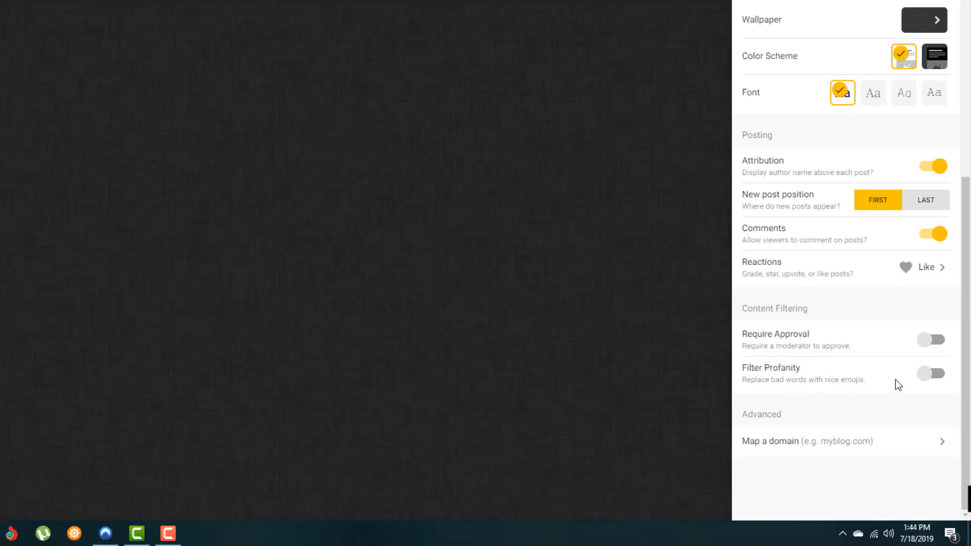
Turn on profanity filtering and finish the setup to start posting.
{"action": "left_click", "coordinate": [925, 375]}
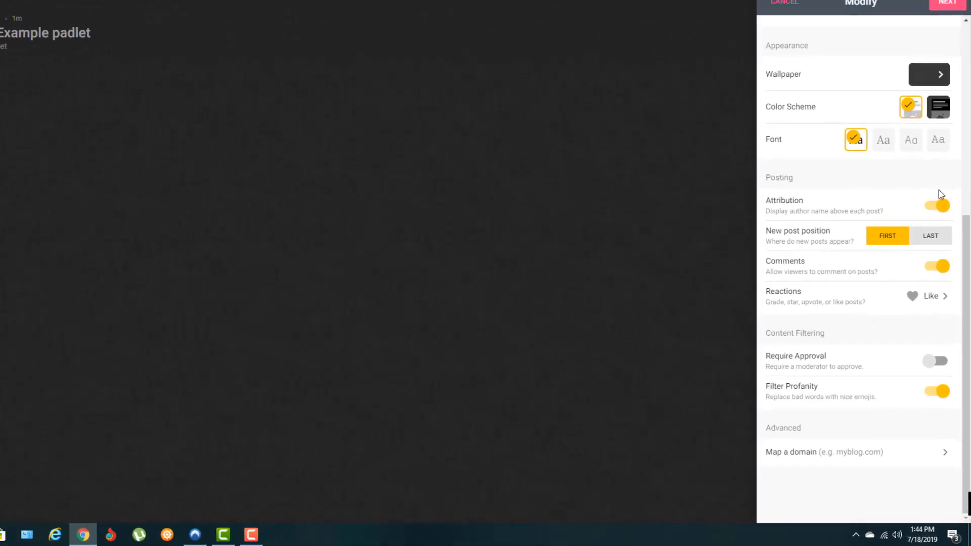
{"action": "left_click", "coordinate": [947, 62]}
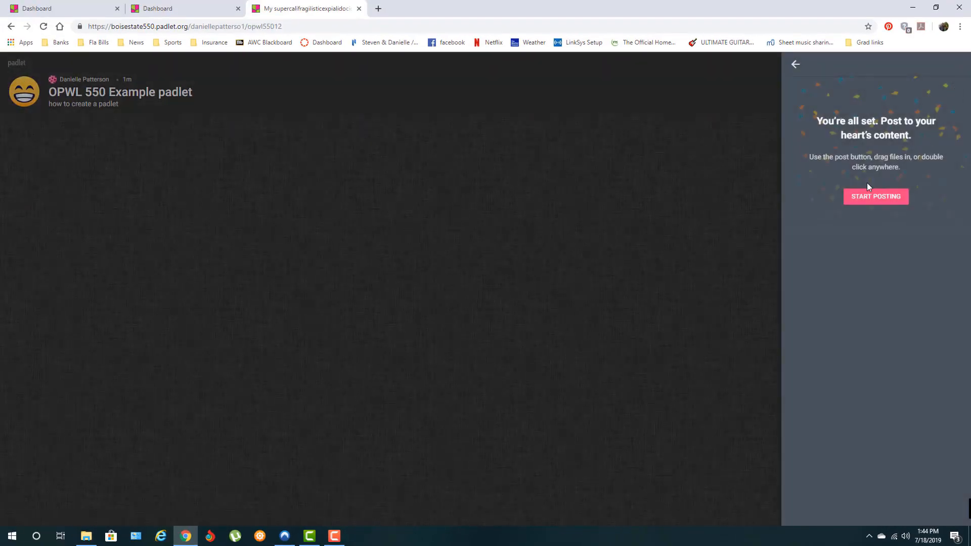
{"action": "left_click", "coordinate": [876, 196]}
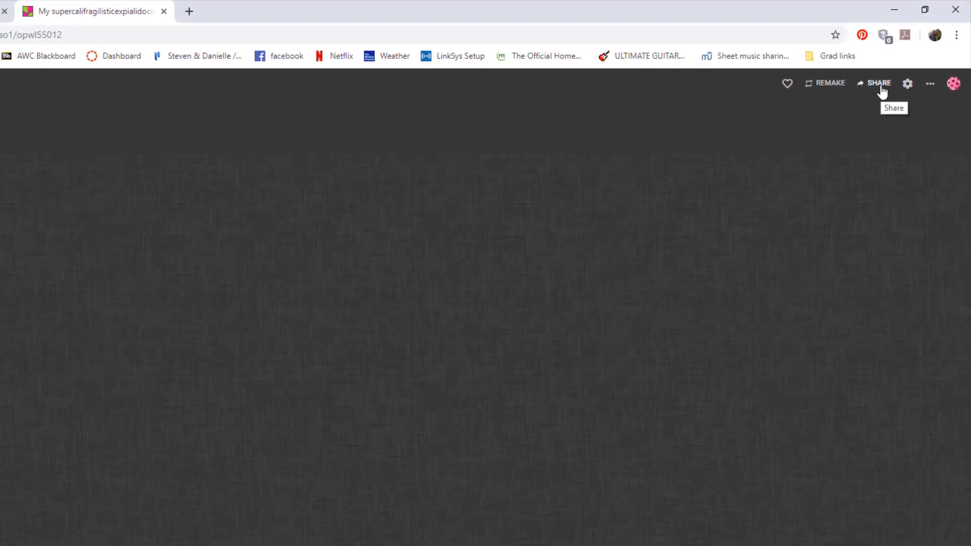
Check the member invitation search, then bring up the privacy choices, currently Private.
{"action": "left_click", "coordinate": [881, 89]}
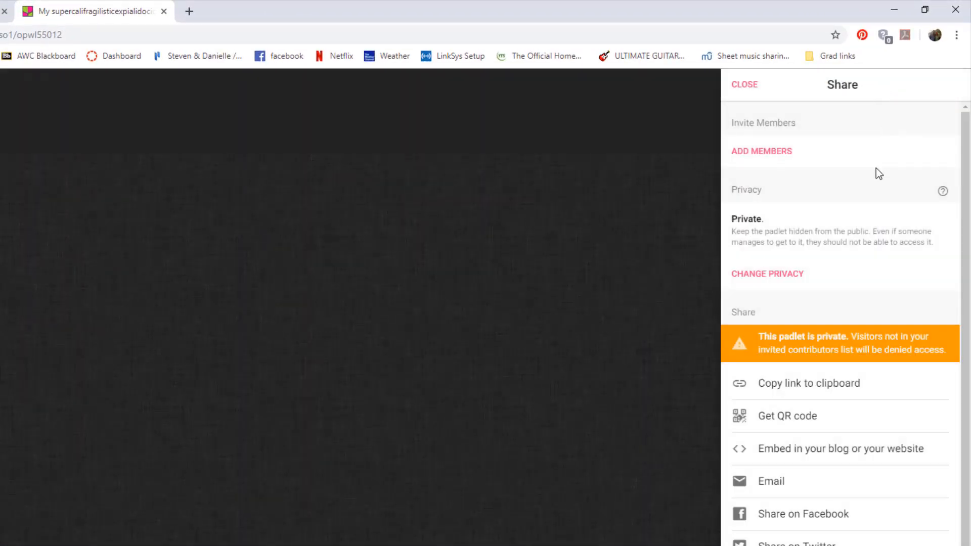
{"action": "left_click", "coordinate": [750, 158]}
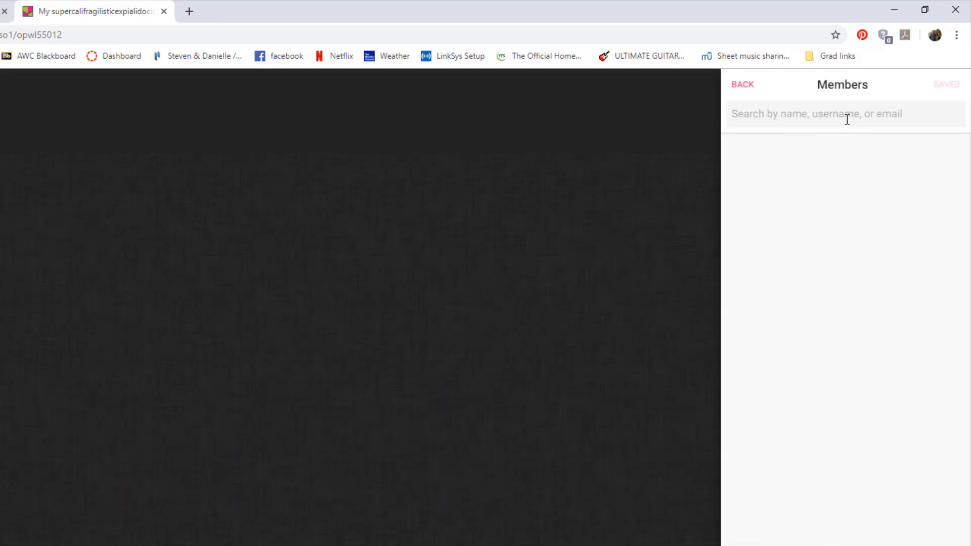
{"action": "left_click", "coordinate": [745, 85]}
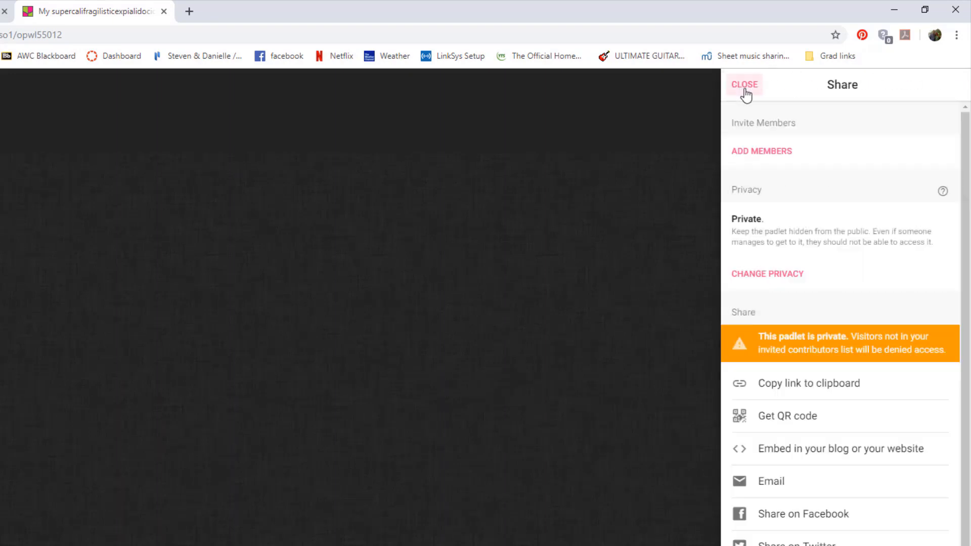
{"action": "left_click", "coordinate": [757, 277]}
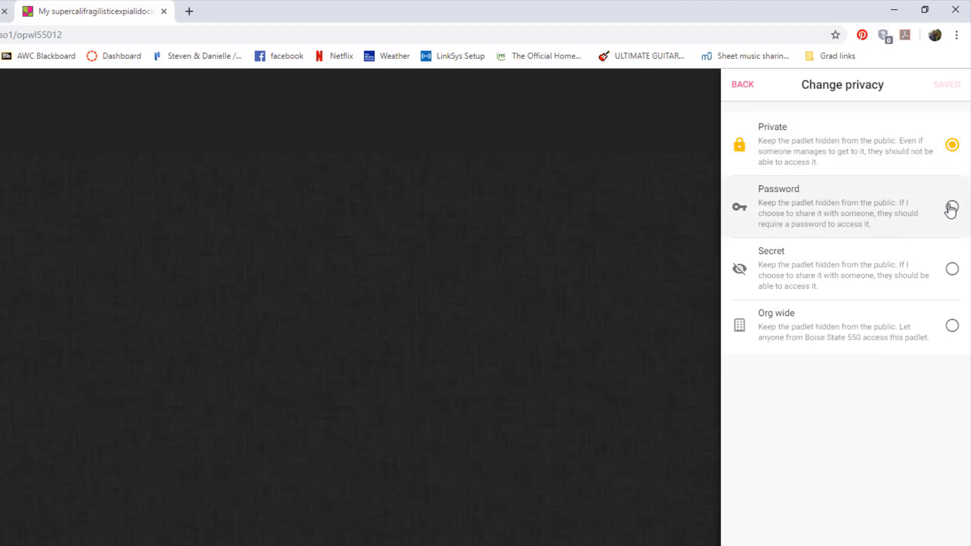
Save the padlet's privacy as Secret with visitor permission set to Can write.
{"action": "left_click", "coordinate": [953, 273]}
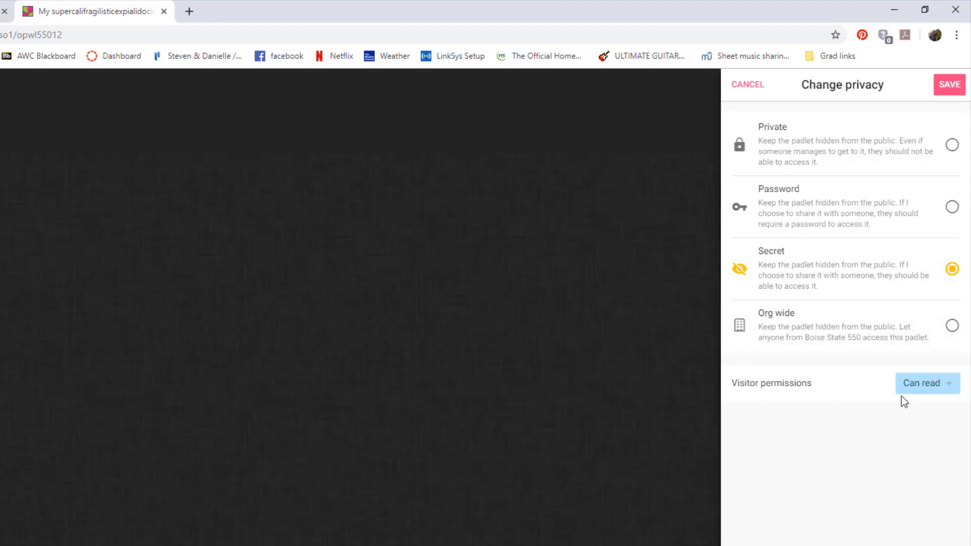
{"action": "left_click", "coordinate": [918, 390]}
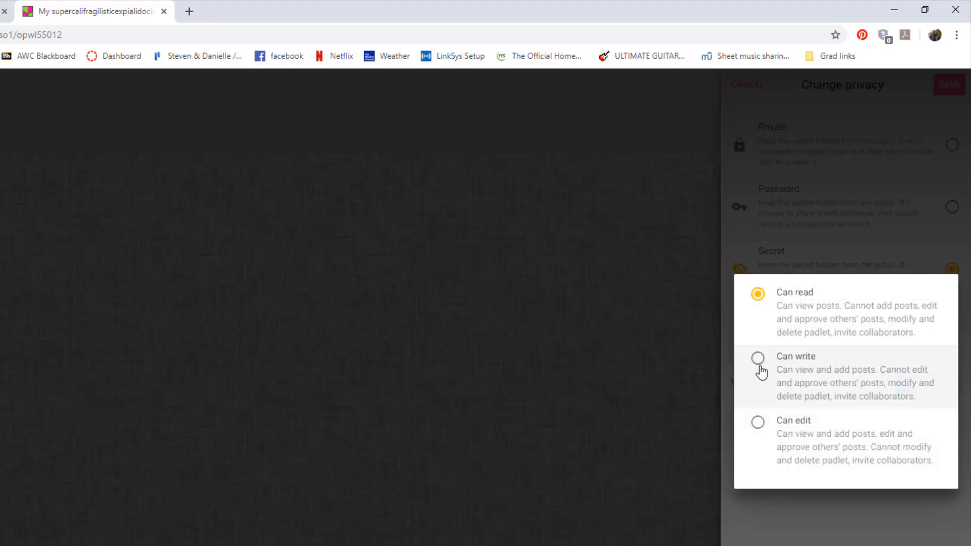
{"action": "left_click", "coordinate": [759, 360]}
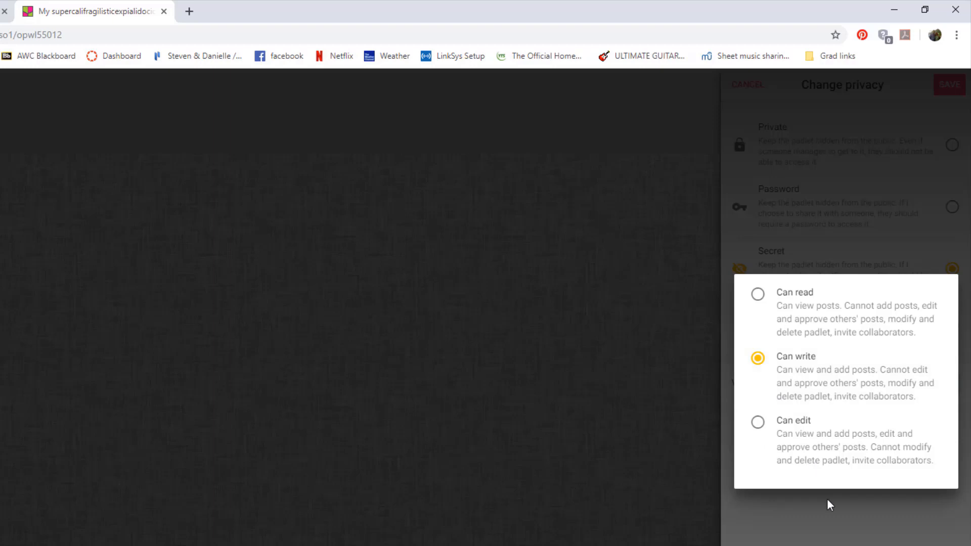
{"action": "left_click", "coordinate": [783, 230]}
{"action": "left_click", "coordinate": [949, 85]}
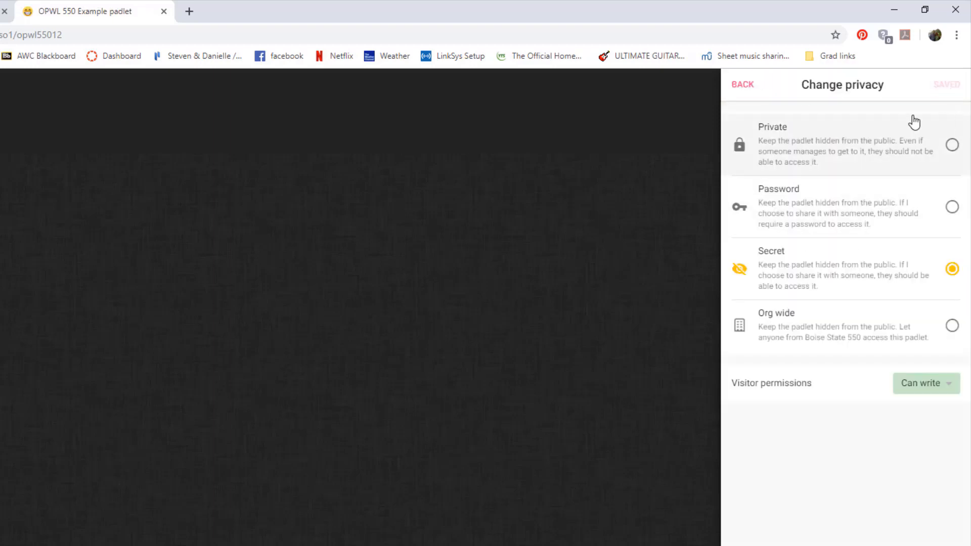
{"action": "left_click", "coordinate": [743, 85]}
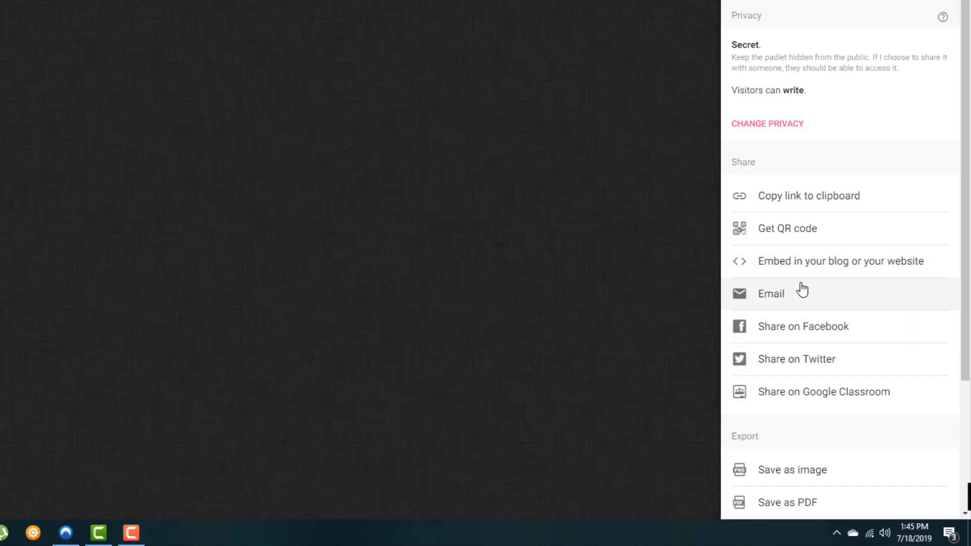
Close the sharing options to return to the empty OPWL 550 Example padlet board.
{"action": "scroll", "coordinate": [903, 357], "scroll_direction": "down", "scroll_amount": 1}
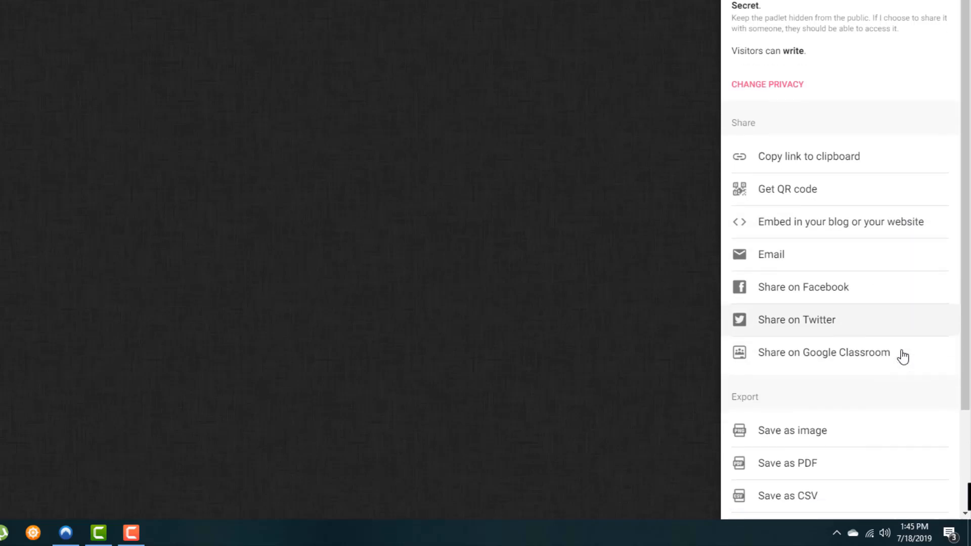
{"action": "scroll", "coordinate": [902, 357], "scroll_direction": "down", "scroll_amount": 3}
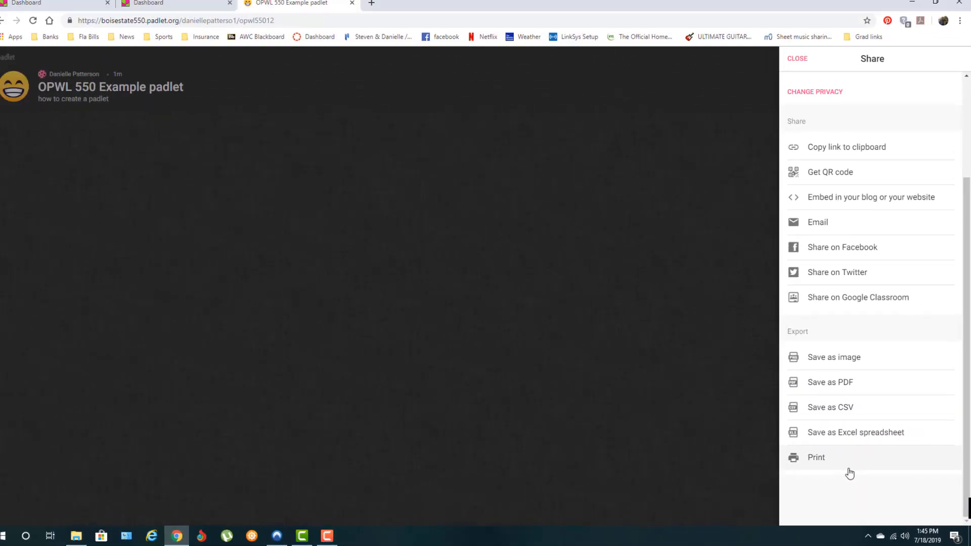
{"action": "left_click", "coordinate": [800, 64]}
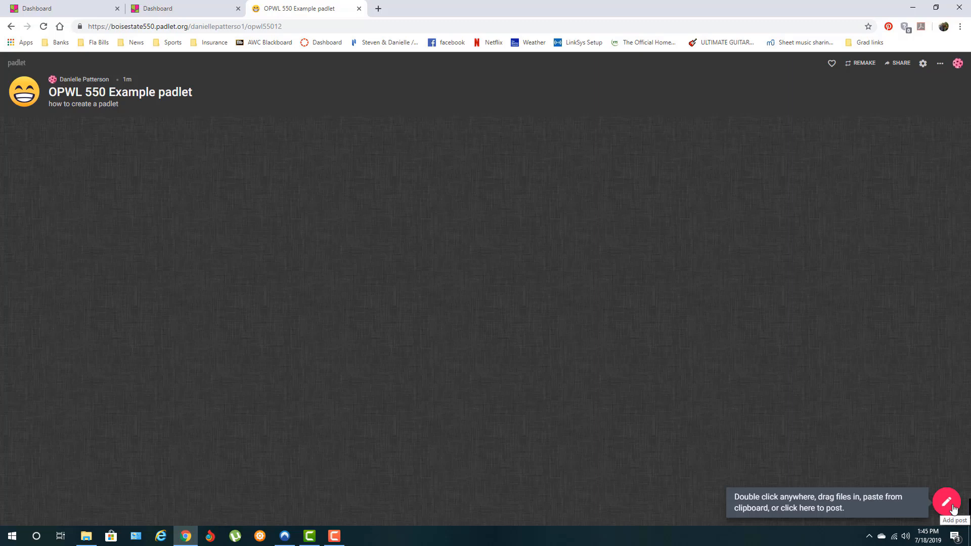
Publish a new post titled 'Padlet Post' on the board.
{"action": "double_click", "coordinate": [427, 165]}
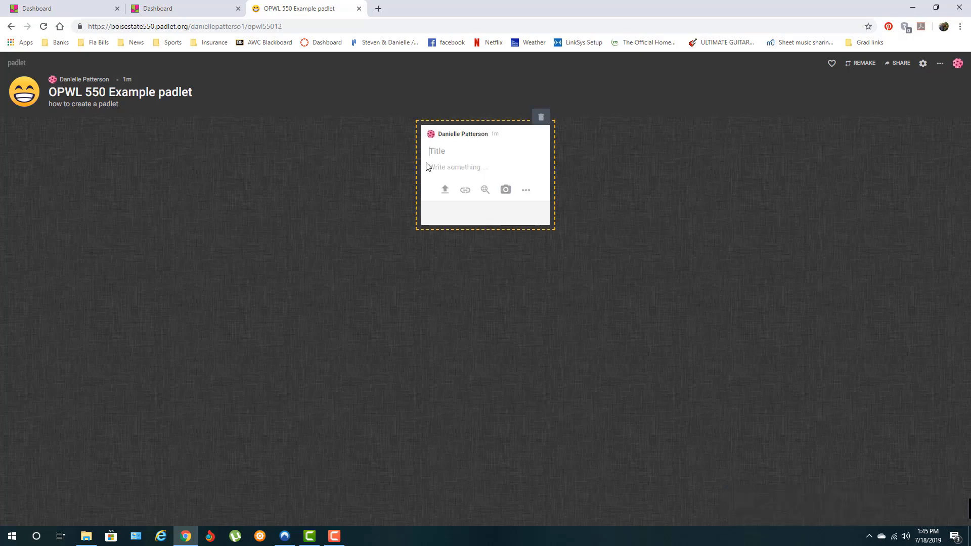
{"action": "type", "text": "Padlet Post"}
{"action": "left_click", "coordinate": [525, 192]}
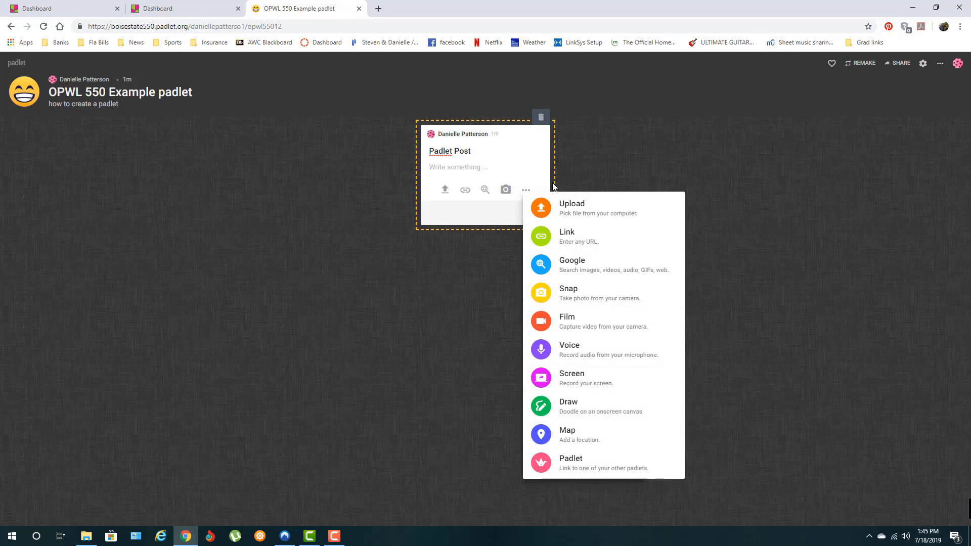
{"action": "left_click", "coordinate": [526, 191]}
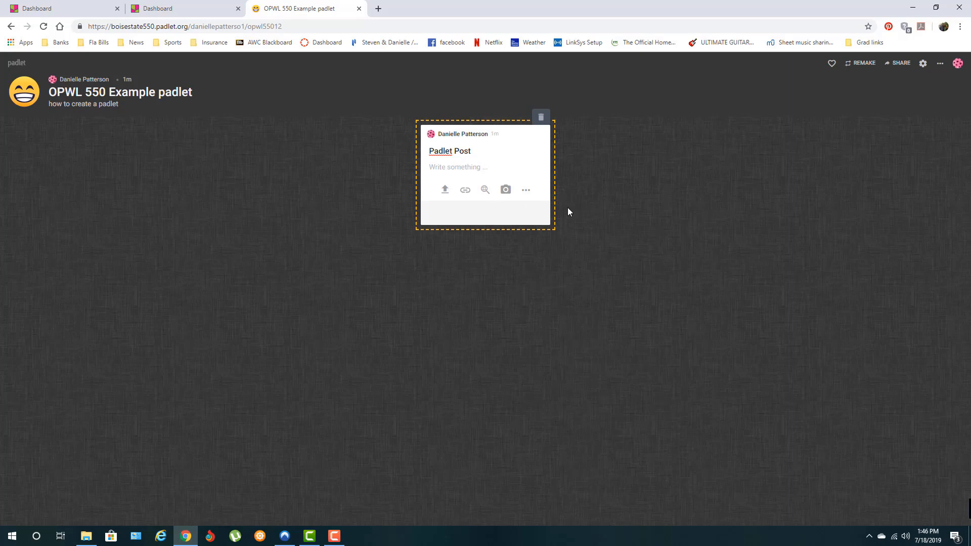
{"action": "left_click", "coordinate": [585, 167]}
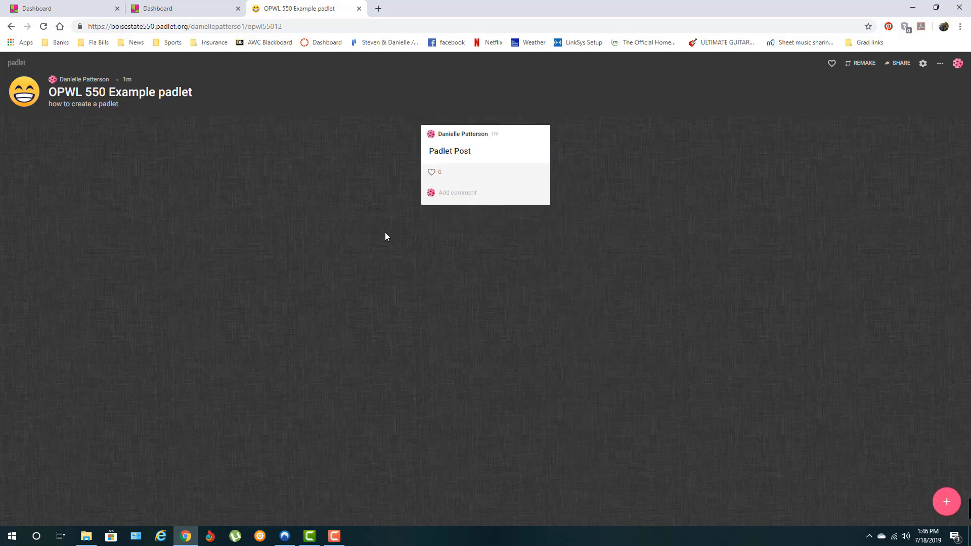
Upload 5 Shank_2005_2.pdf from the OPWL 550 Blended Learning folder onto the padlet board.
{"action": "left_click", "coordinate": [86, 535]}
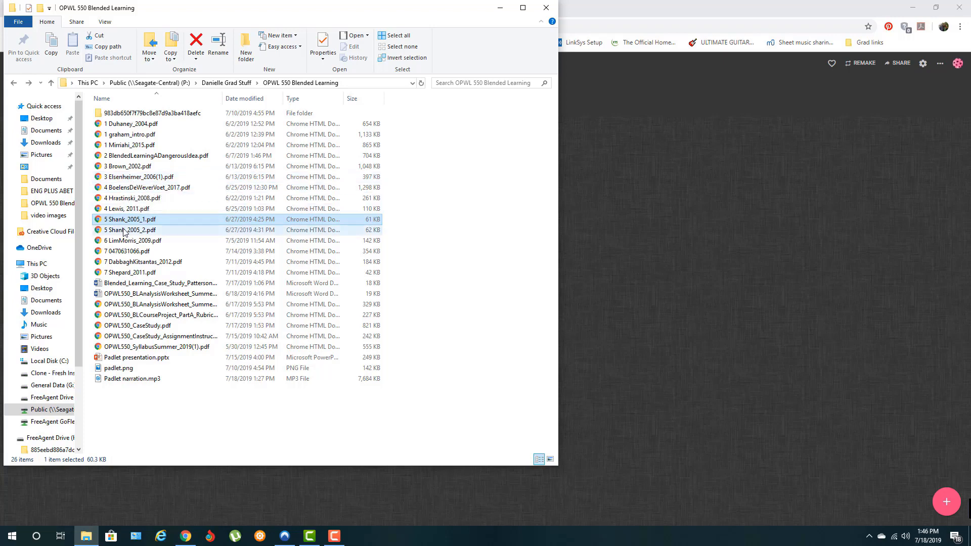
{"action": "left_click_drag", "start_coordinate": [124, 230], "coordinate": [627, 274]}
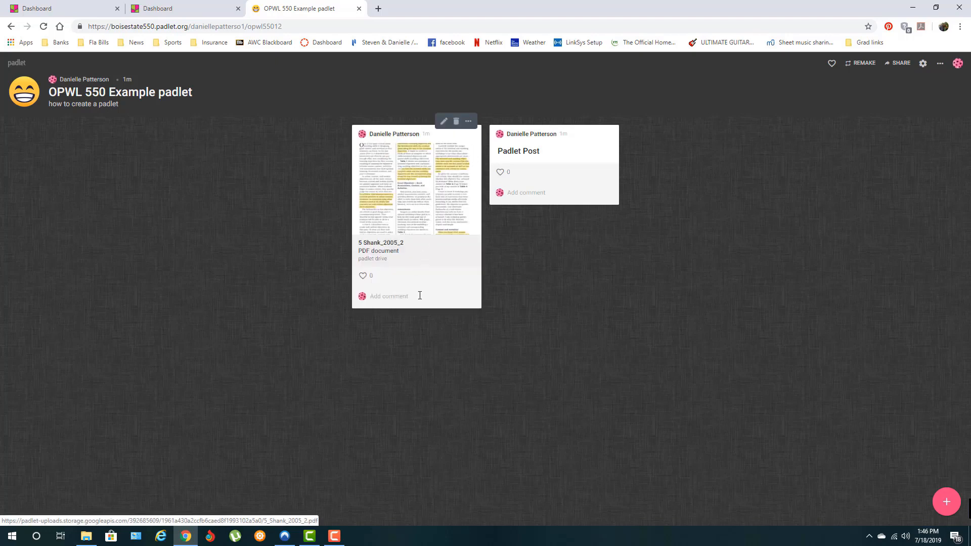
Title the 5 Shank_2005_2 PDF post 'Read and Respond', then return to the dashboard.
{"action": "left_click", "coordinate": [443, 122]}
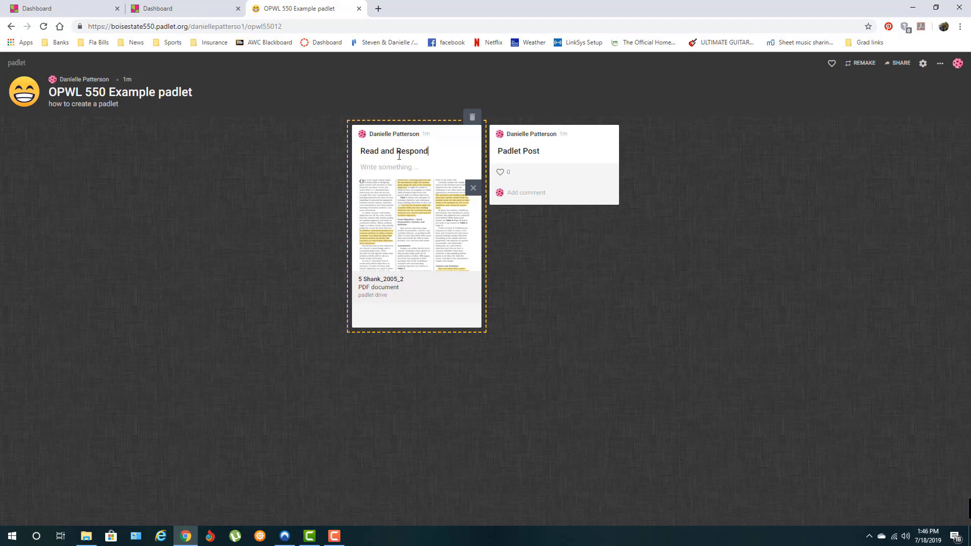
{"action": "left_click", "coordinate": [565, 280]}
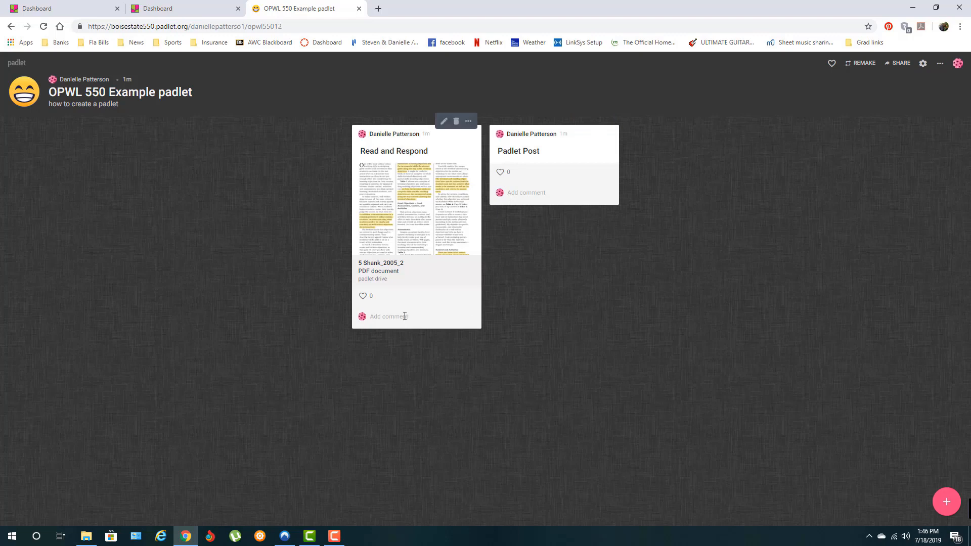
{"action": "left_click", "coordinate": [21, 67]}
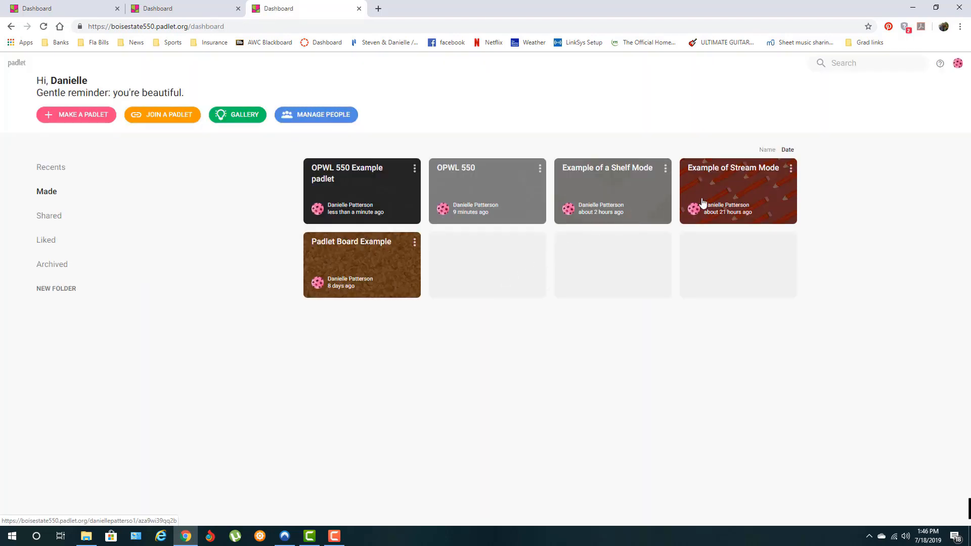
View the Example of a Shelf Mode padlet's weekly columns, then go back to the dashboard.
{"action": "left_click", "coordinate": [630, 189]}
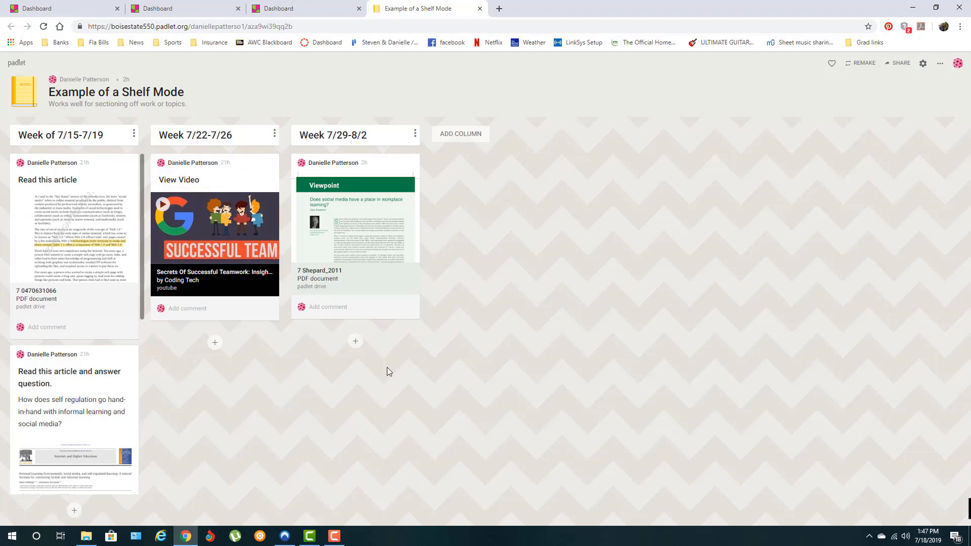
{"action": "left_click", "coordinate": [17, 63]}
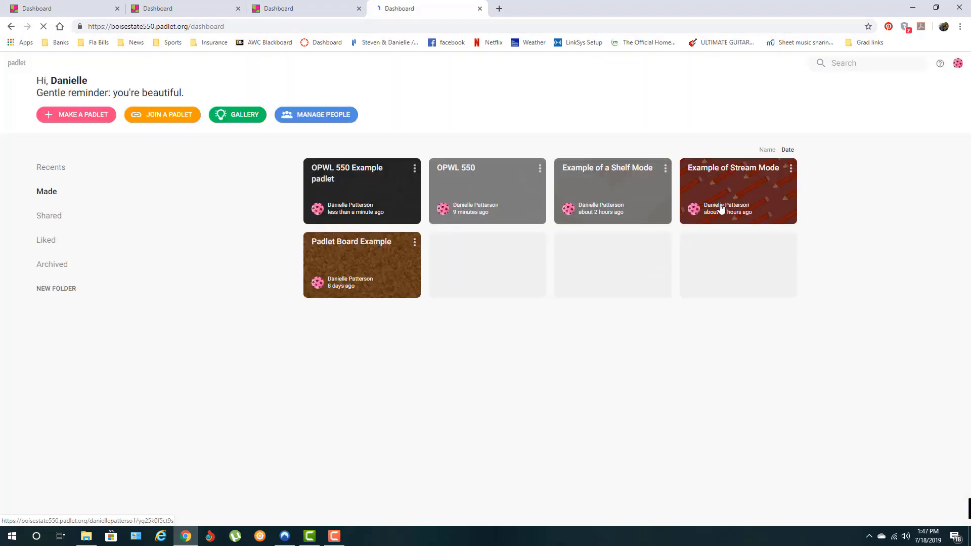
Open the Example of Stream Mode padlet and browse its Video on team work and Course Reading posts.
{"action": "left_click", "coordinate": [721, 208]}
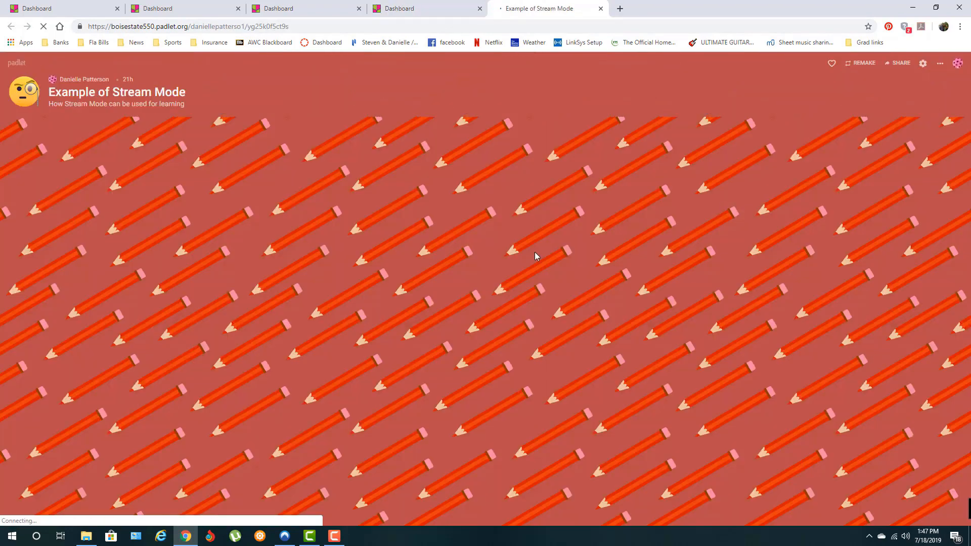
{"action": "scroll", "coordinate": [601, 193], "scroll_direction": "down", "scroll_amount": 6}
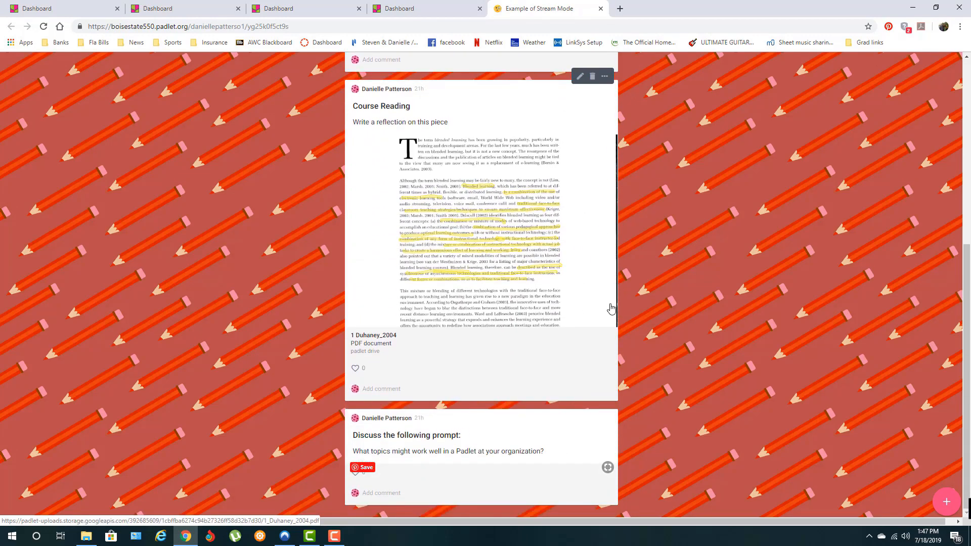
{"action": "scroll", "coordinate": [624, 231], "scroll_direction": "up", "scroll_amount": 6}
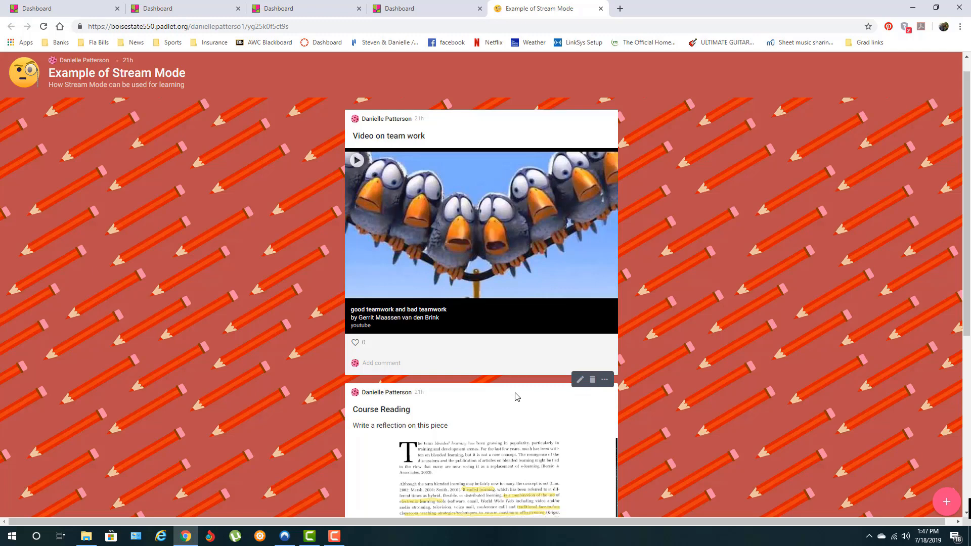
{"action": "scroll", "coordinate": [516, 396], "scroll_direction": "up", "scroll_amount": 1}
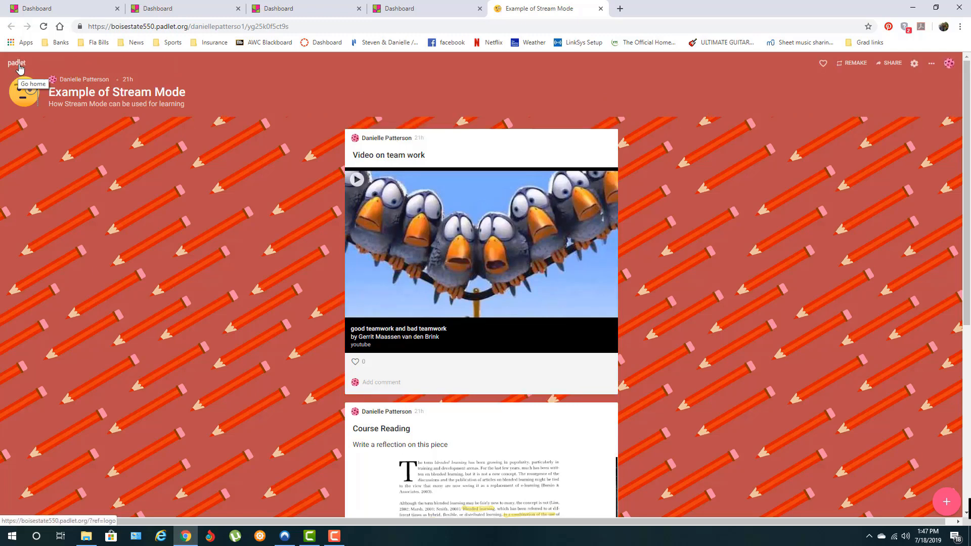